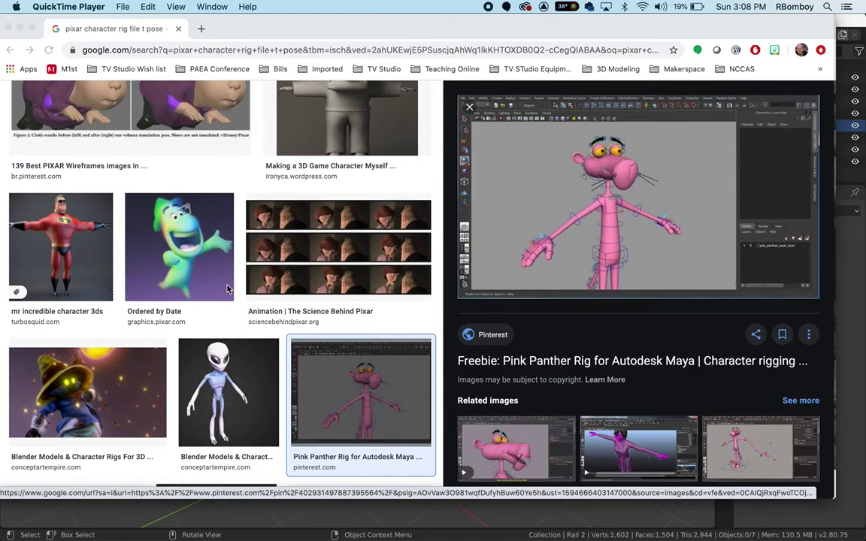
- Preview the Mr Incredible and Pink Panther rig images, then return to Lighthouse UV.blend in Blender
{"action": "left_click", "coordinate": [106, 257]}
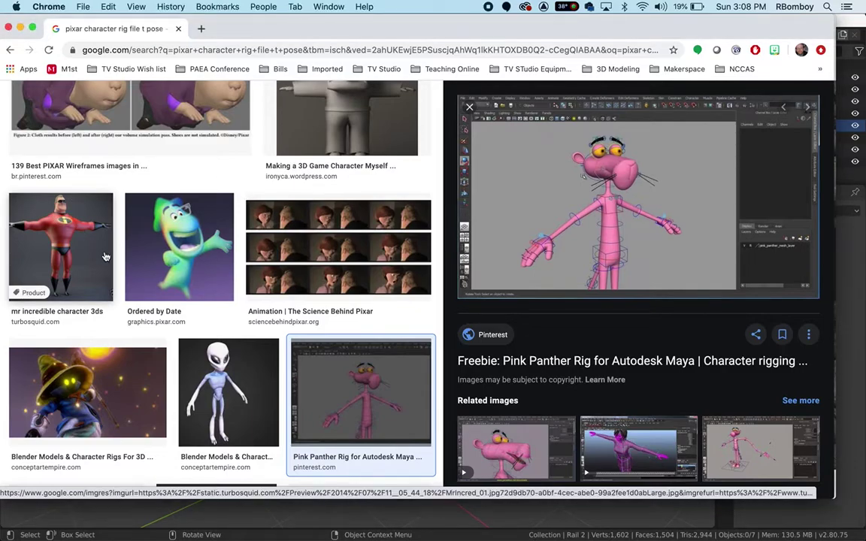
{"action": "left_click", "coordinate": [106, 257]}
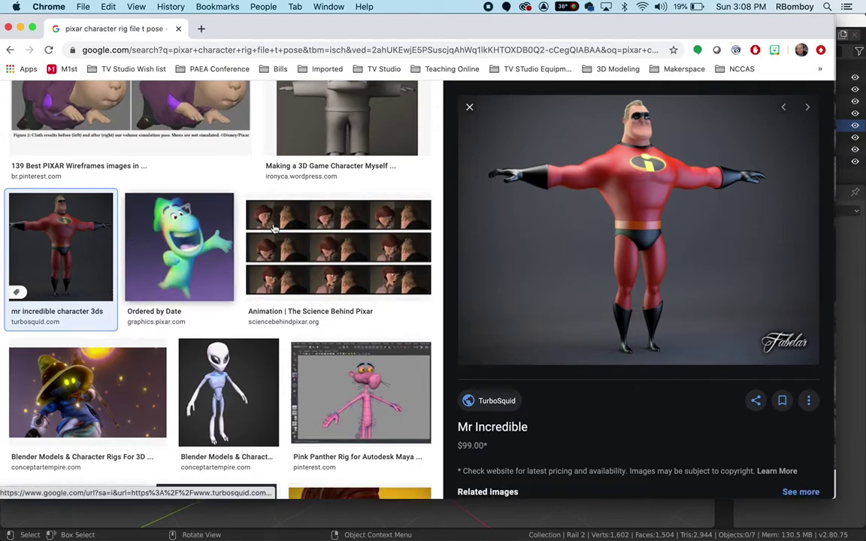
{"action": "left_click", "coordinate": [335, 358]}
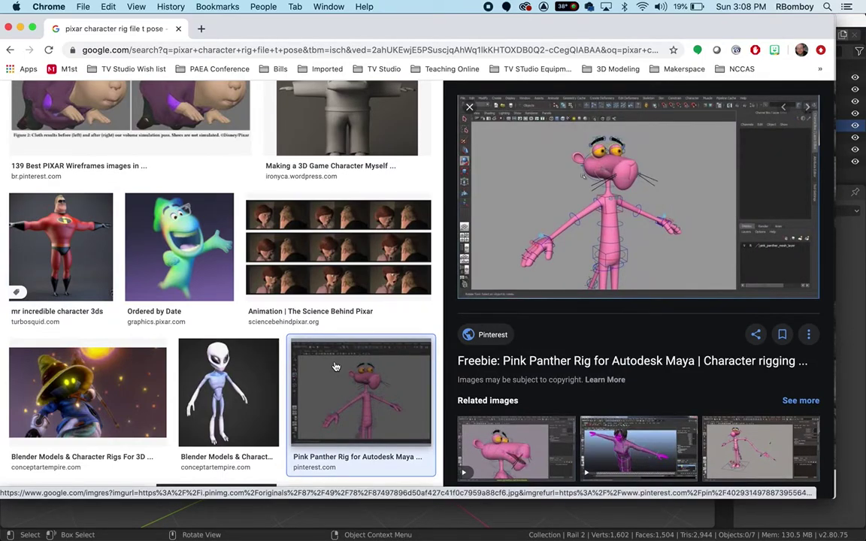
{"action": "left_click", "coordinate": [444, 510]}
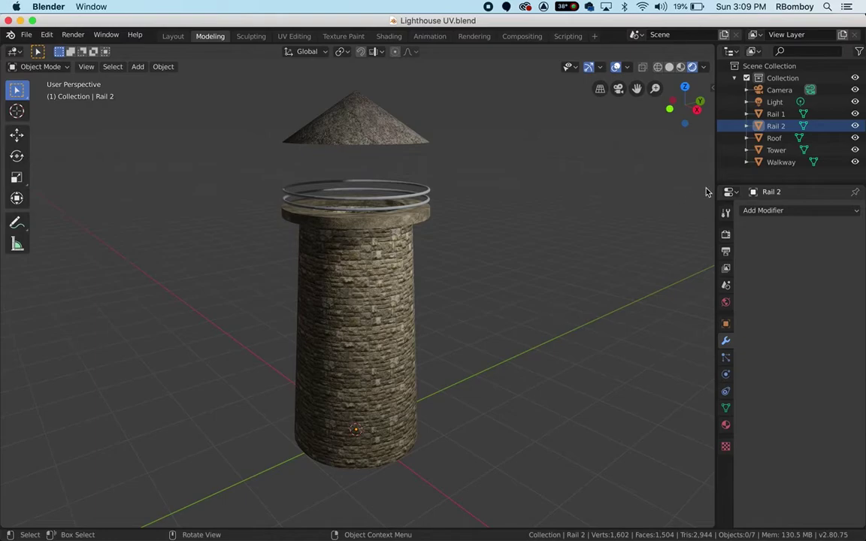
- Select the Light and switch the viewport to Solid shading
{"action": "left_click", "coordinate": [775, 104]}
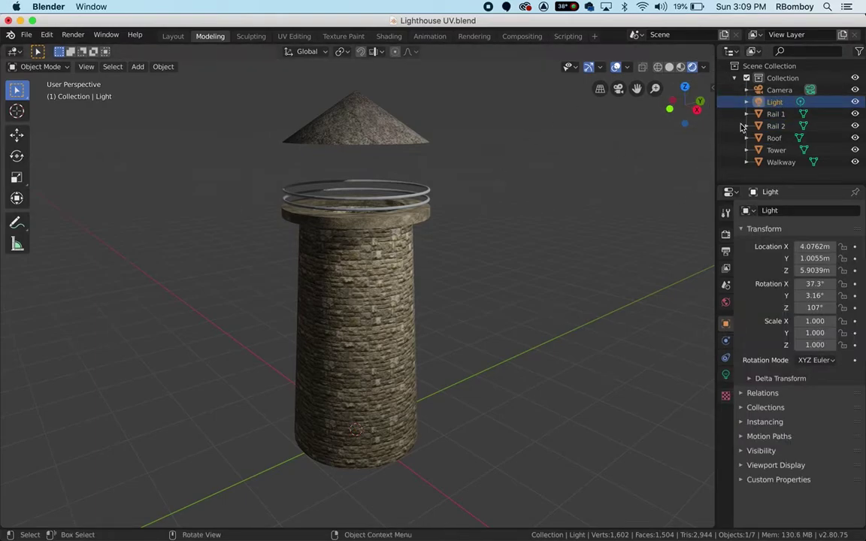
{"action": "left_click", "coordinate": [669, 66]}
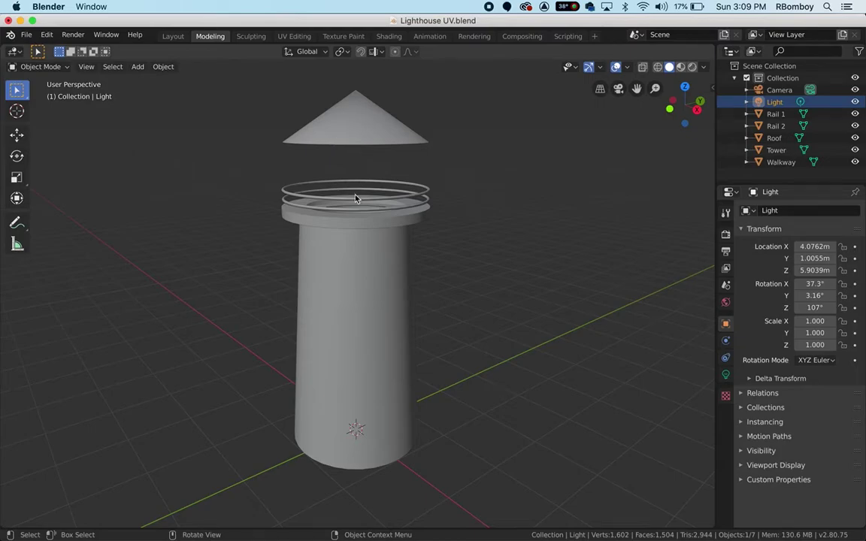
- Join Roof, Rail 2, Rail 1 and Walkway into Tower with repeated Ctrl+J joins
{"action": "left_click", "coordinate": [349, 288]}
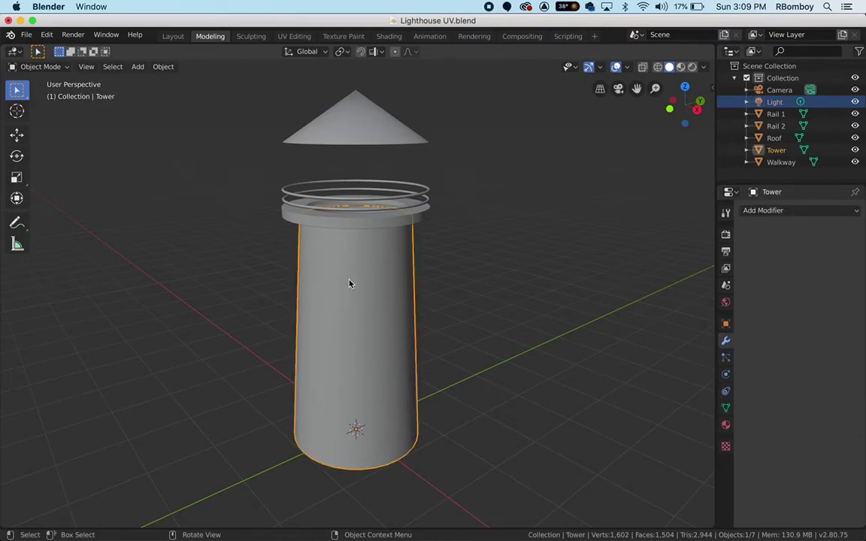
{"action": "left_click", "coordinate": [360, 132]}
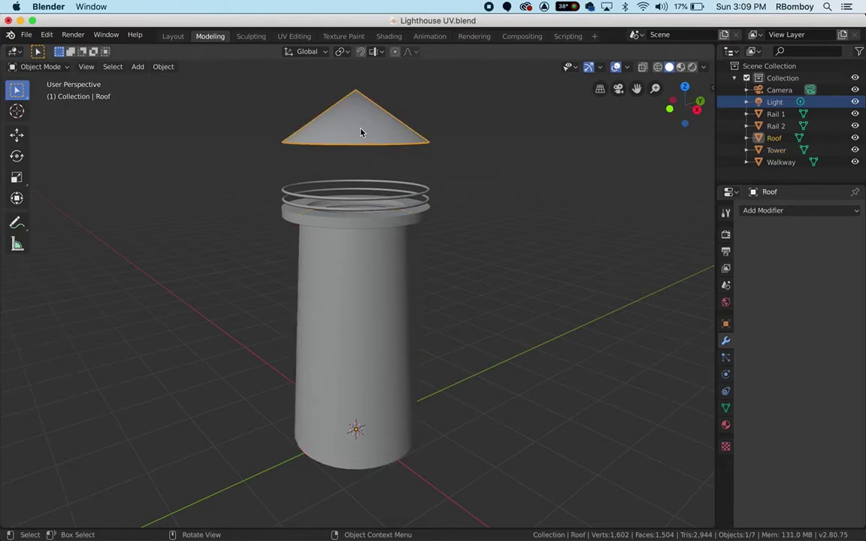
{"action": "left_click", "coordinate": [359, 182], "text": "shift"}
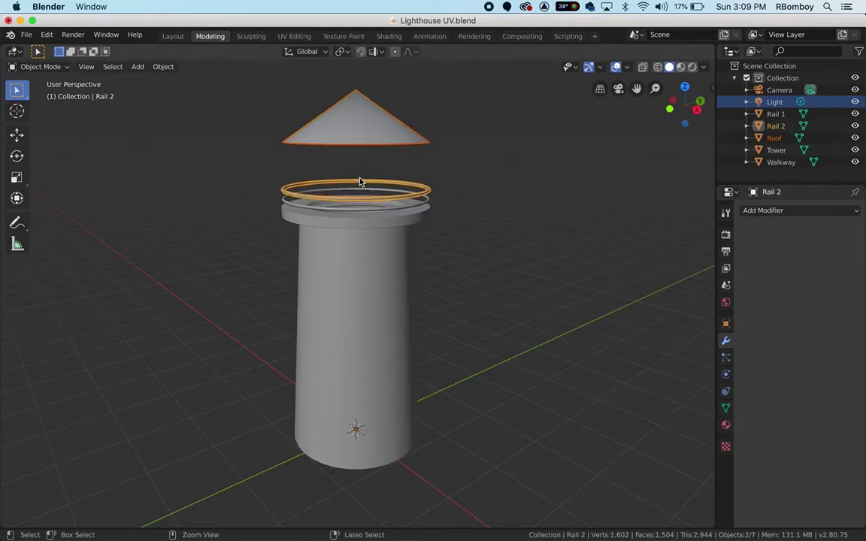
{"action": "key", "text": "ctrl+j"}
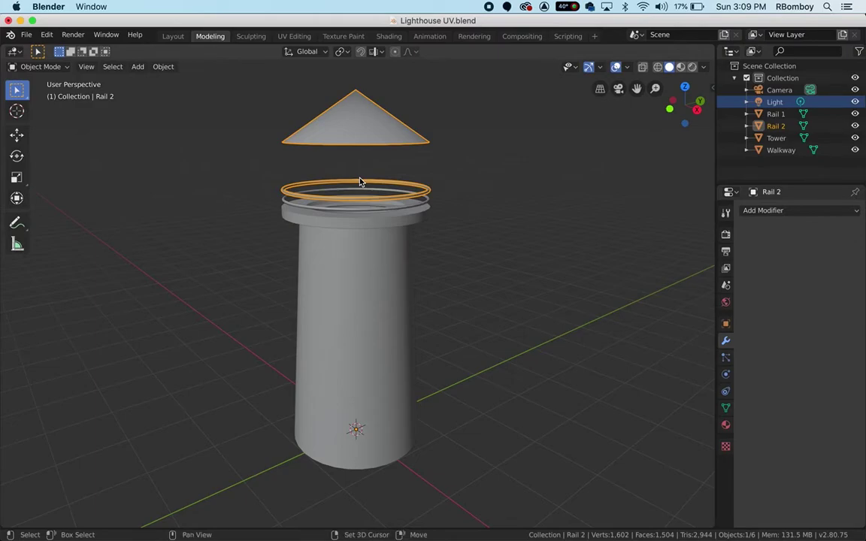
{"action": "left_click", "coordinate": [428, 201], "text": "shift"}
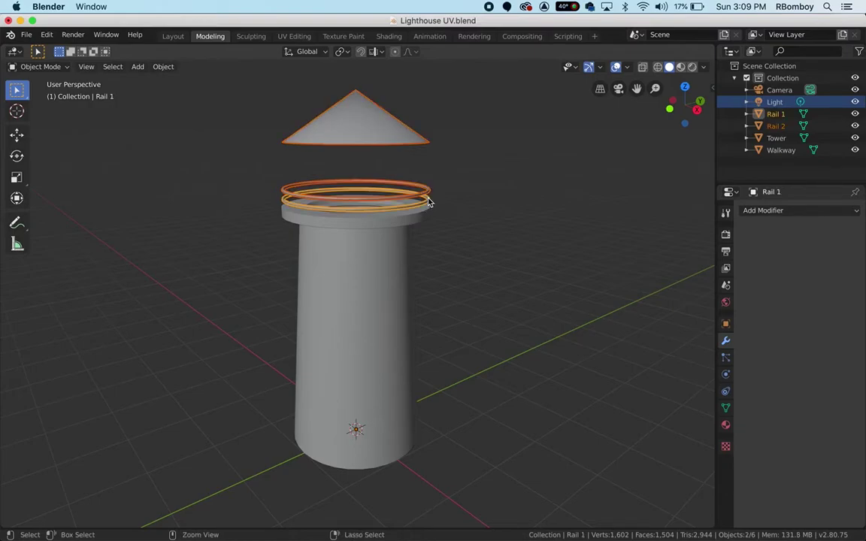
{"action": "key", "text": "ctrl+j"}
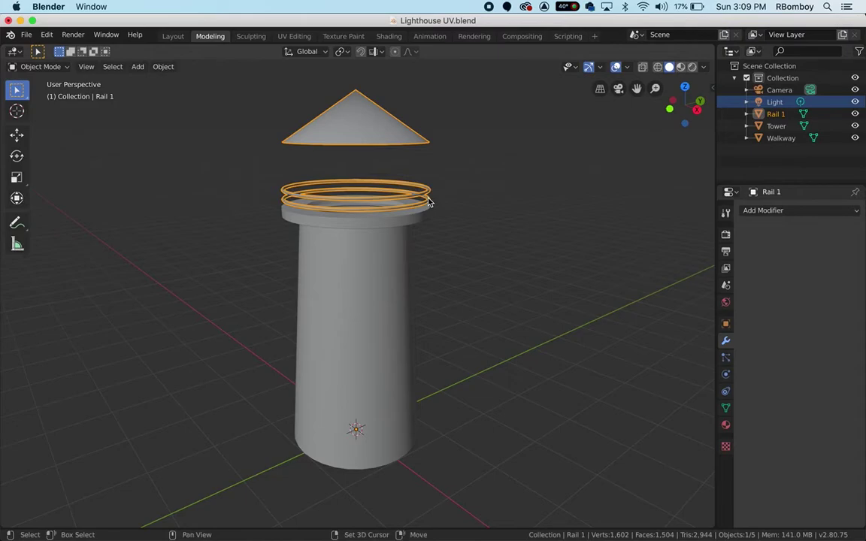
{"action": "left_click", "coordinate": [422, 217], "text": "shift"}
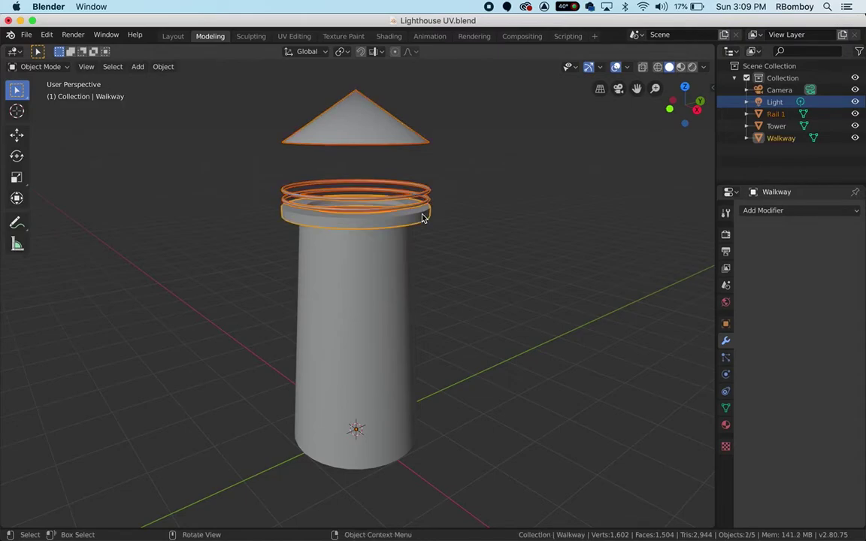
{"action": "key", "text": "ctrl+j"}
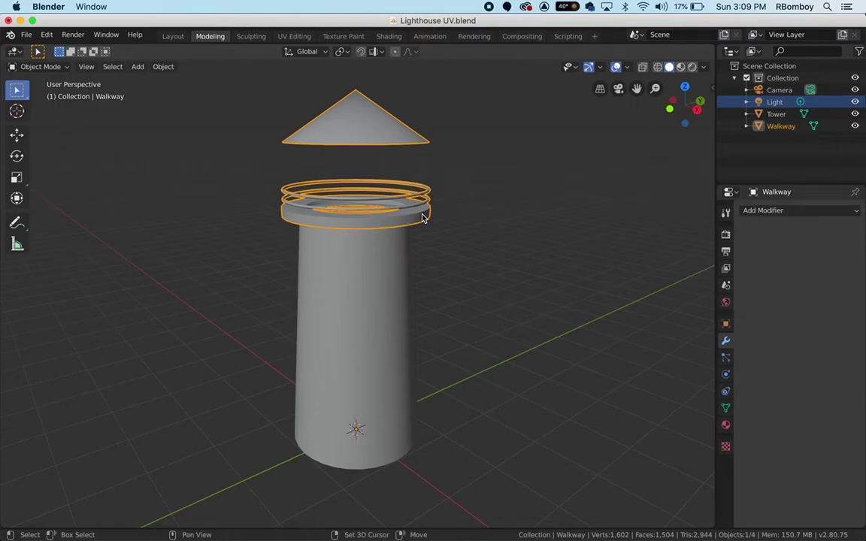
{"action": "left_click", "coordinate": [369, 279], "text": "shift"}
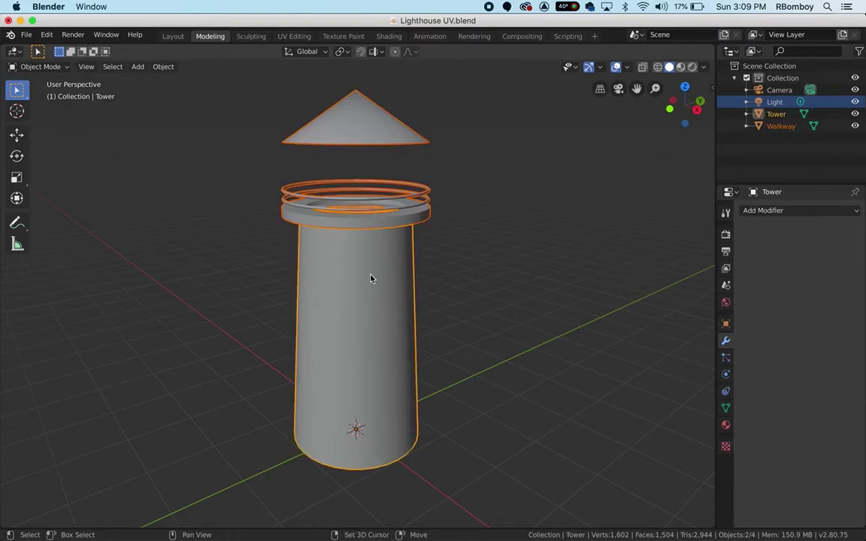
{"action": "key", "text": "ctrl+j"}
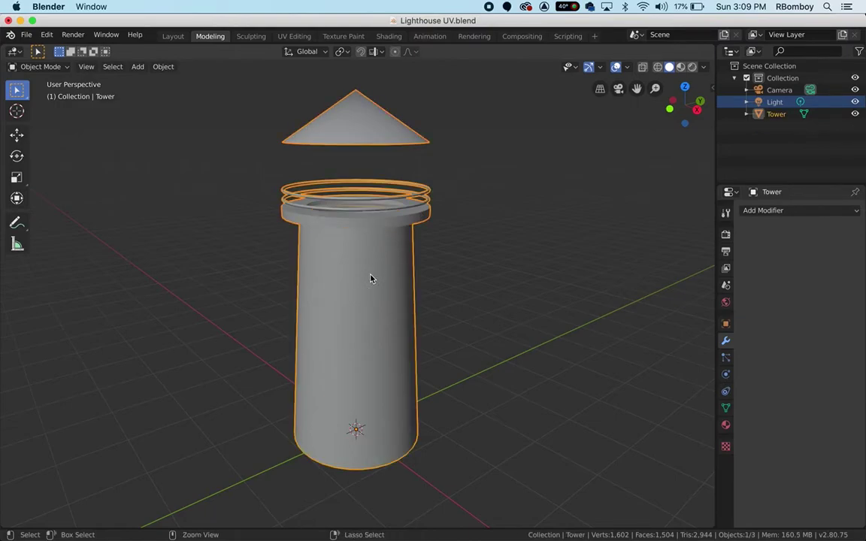
- Rename the Tower object to 'Lighthouse' in the Outliner, leaving it unmoved
{"action": "double_click", "coordinate": [777, 114]}
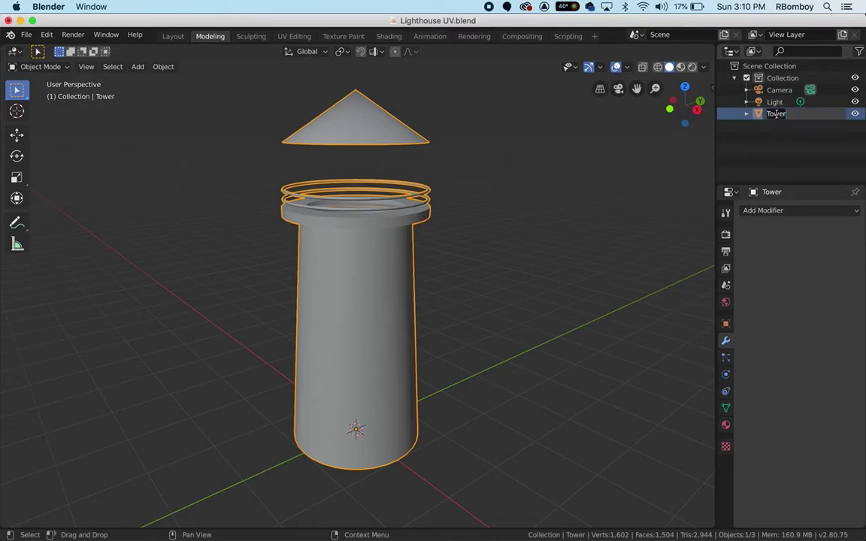
{"action": "type", "text": "Lighthouse"}
{"action": "key", "text": "Return"}
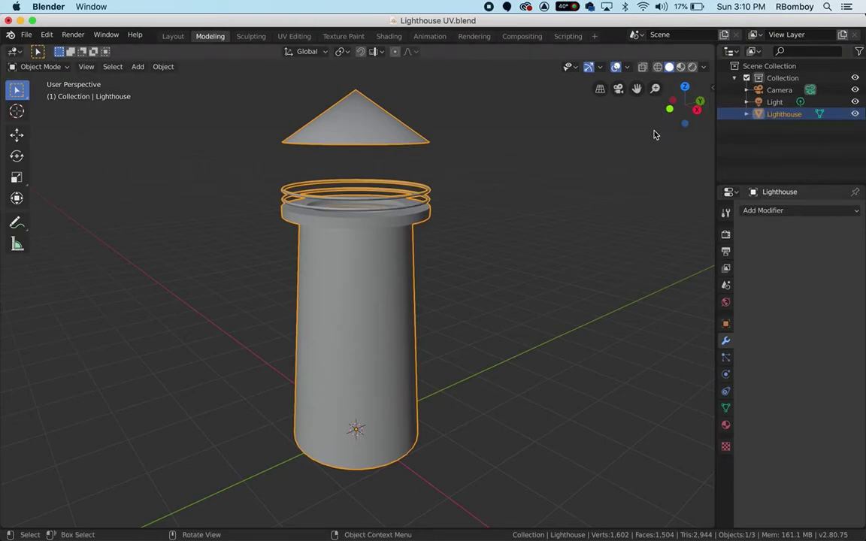
{"action": "key", "text": "g"}
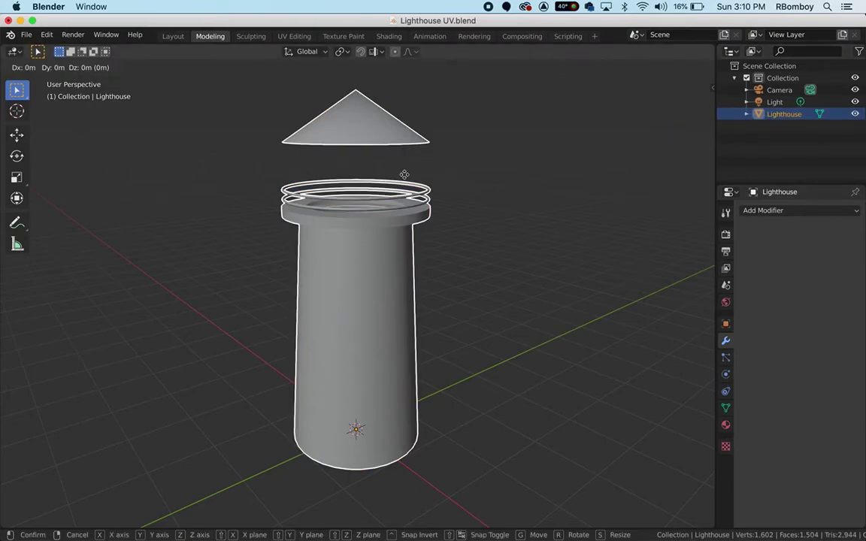
{"action": "key", "text": "Escape"}
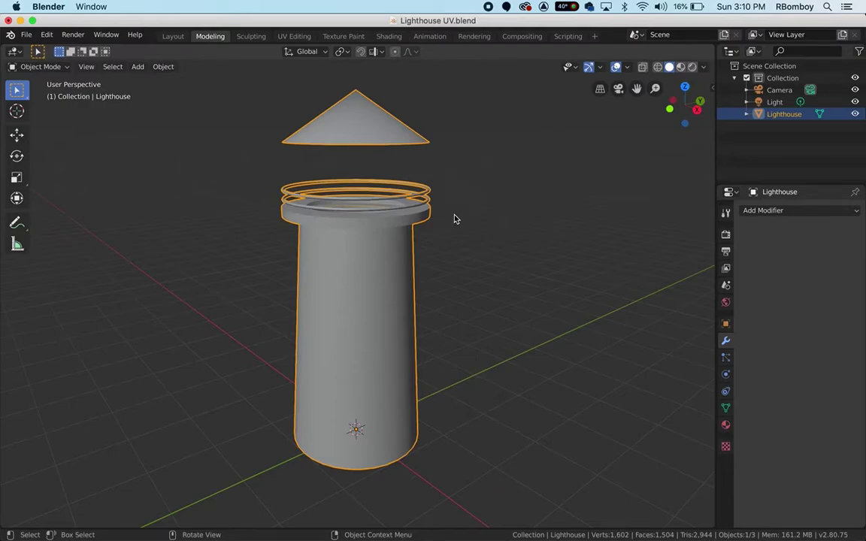
{"action": "left_click", "coordinate": [26, 35]}
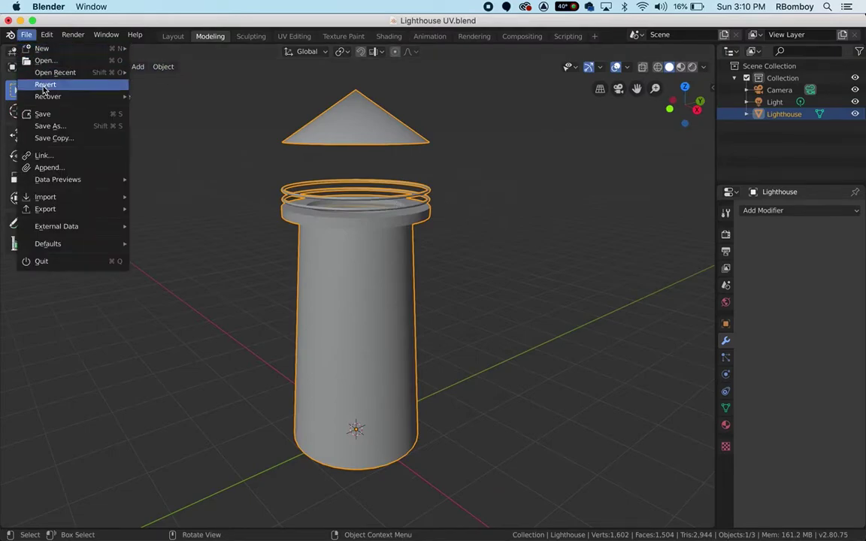
- Save the lighthouse file and open Landscape.blend from the recent files
{"action": "left_click", "coordinate": [45, 117]}
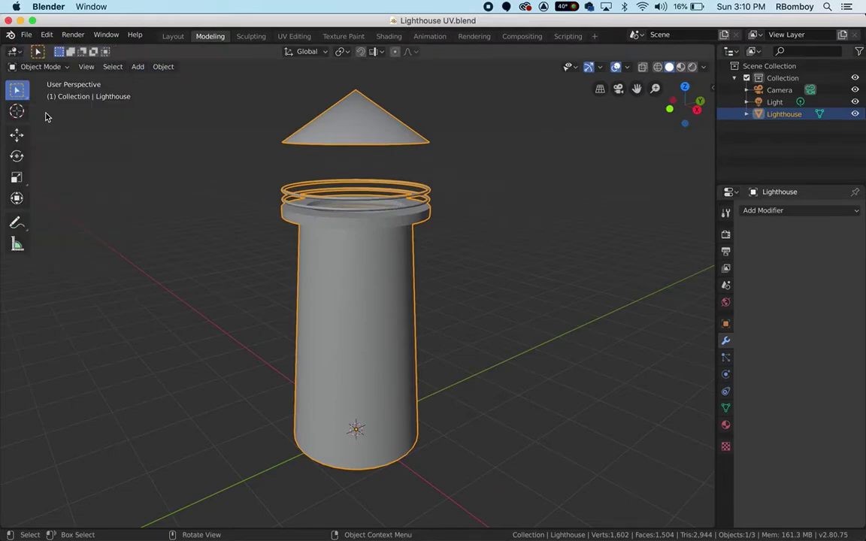
{"action": "left_click", "coordinate": [29, 36]}
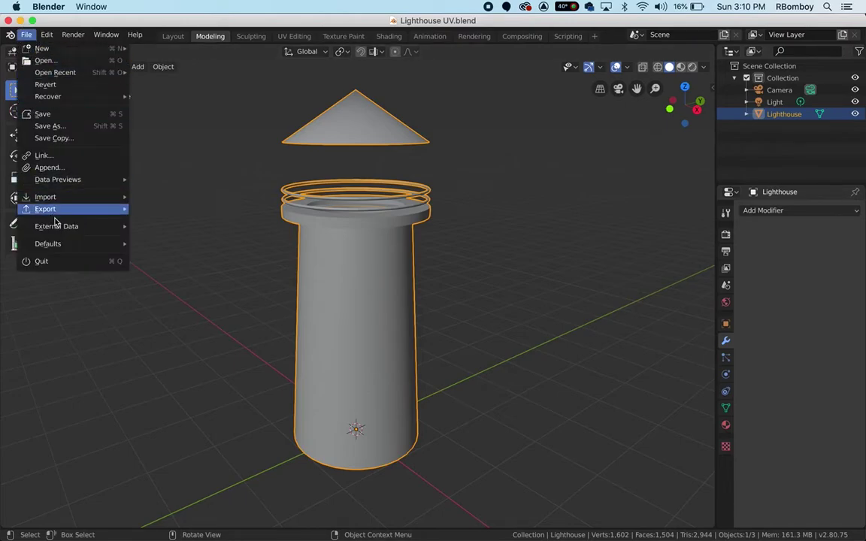
{"action": "mouse_move", "coordinate": [55, 233]}
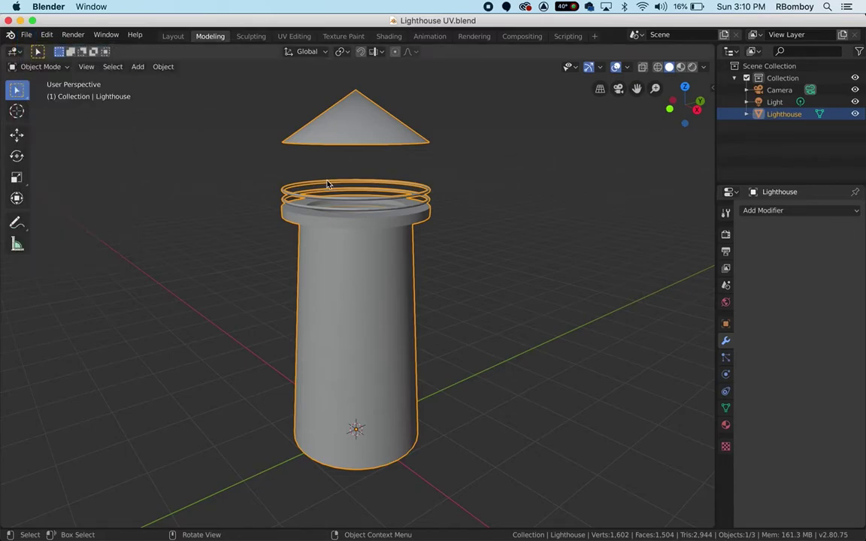
{"action": "left_click", "coordinate": [27, 36]}
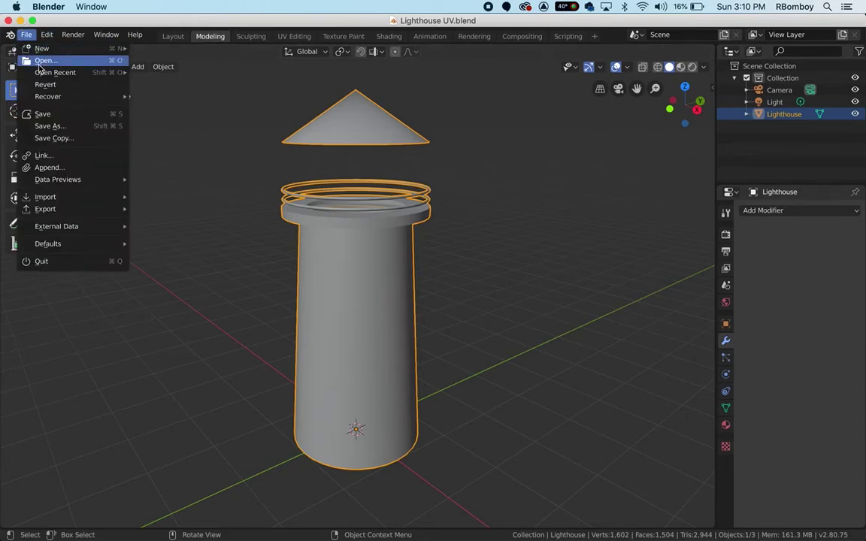
{"action": "mouse_move", "coordinate": [37, 72]}
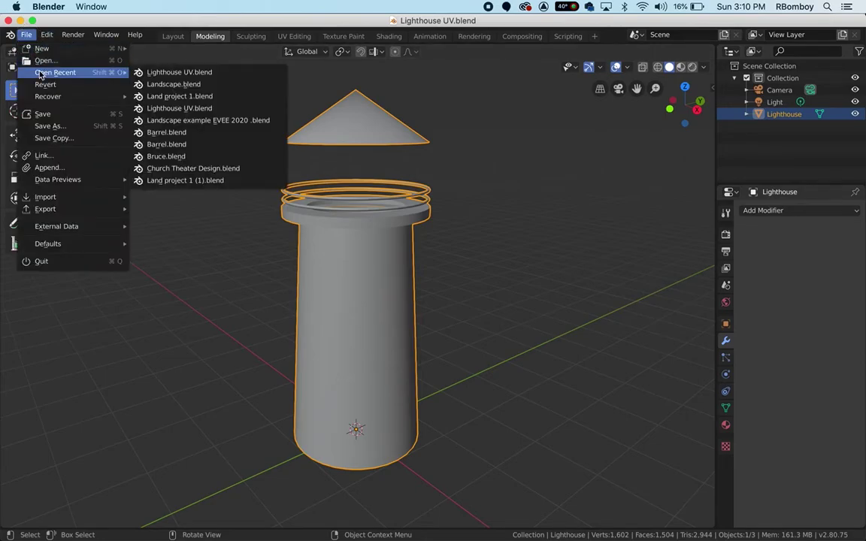
{"action": "left_click", "coordinate": [185, 85]}
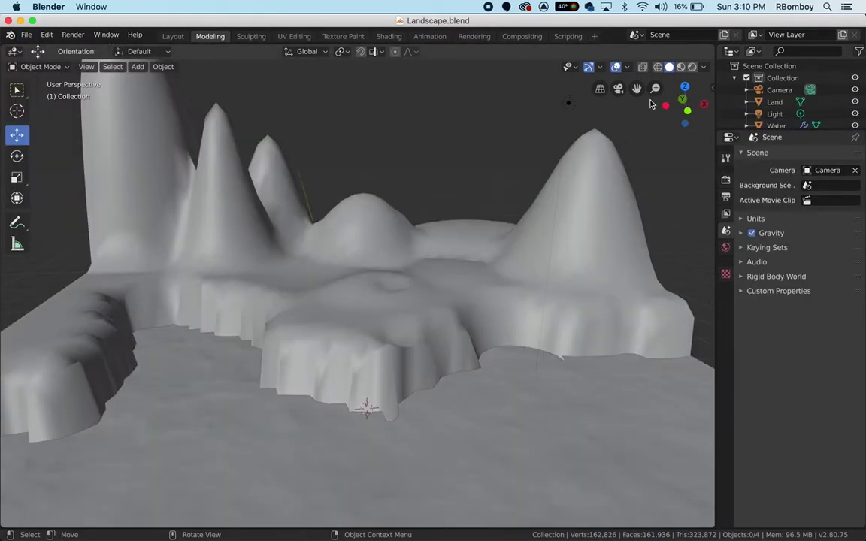
- Preview the terrain in rendered shading, return to Solid, and enlarge the Outliner
{"action": "left_click", "coordinate": [693, 67]}
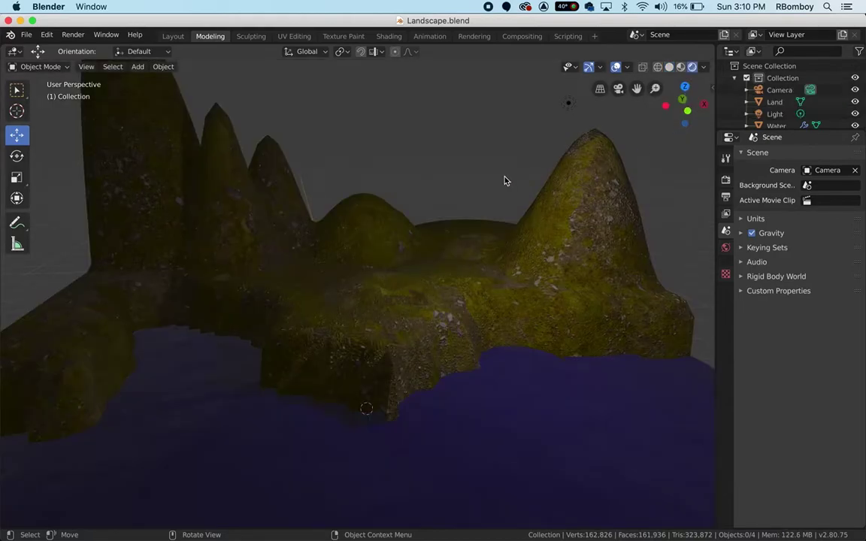
{"action": "scroll", "coordinate": [446, 266], "scroll_direction": "down", "scroll_amount": 5}
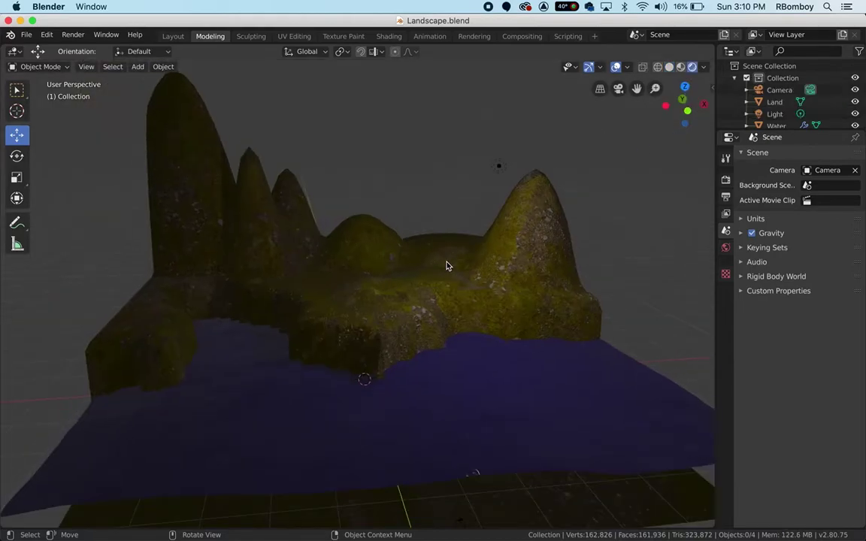
{"action": "left_click", "coordinate": [669, 67]}
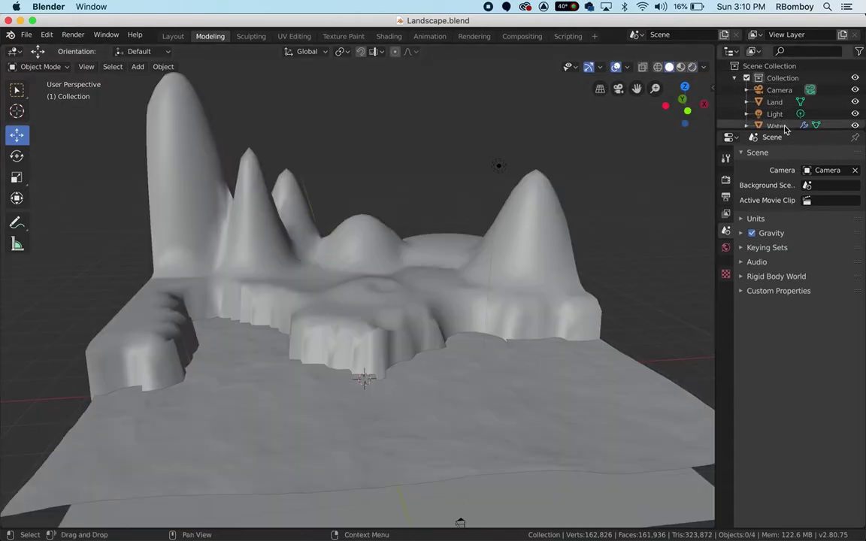
{"action": "left_click_drag", "start_coordinate": [783, 131], "coordinate": [784, 142]}
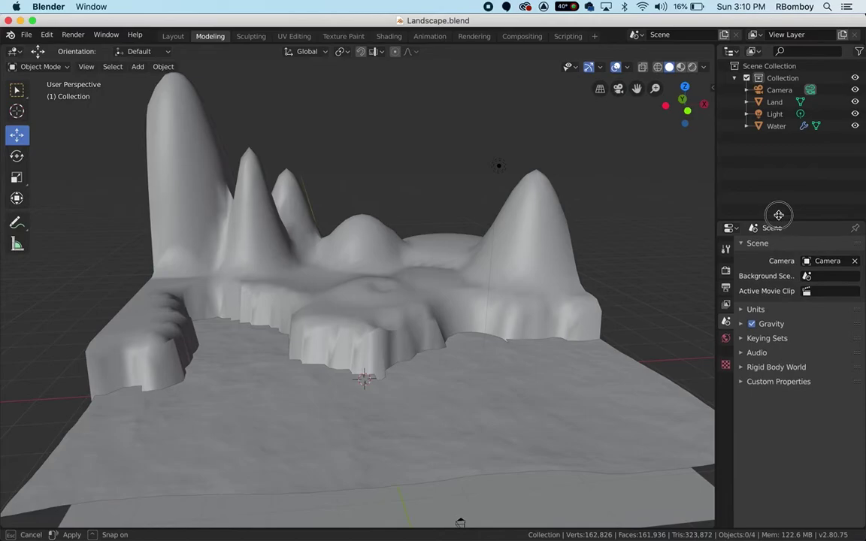
{"action": "left_click_drag", "start_coordinate": [778, 215], "coordinate": [779, 176]}
- Deselect all objects, snap the 3D cursor to World Origin, and switch to top view
{"action": "left_click", "coordinate": [775, 114]}
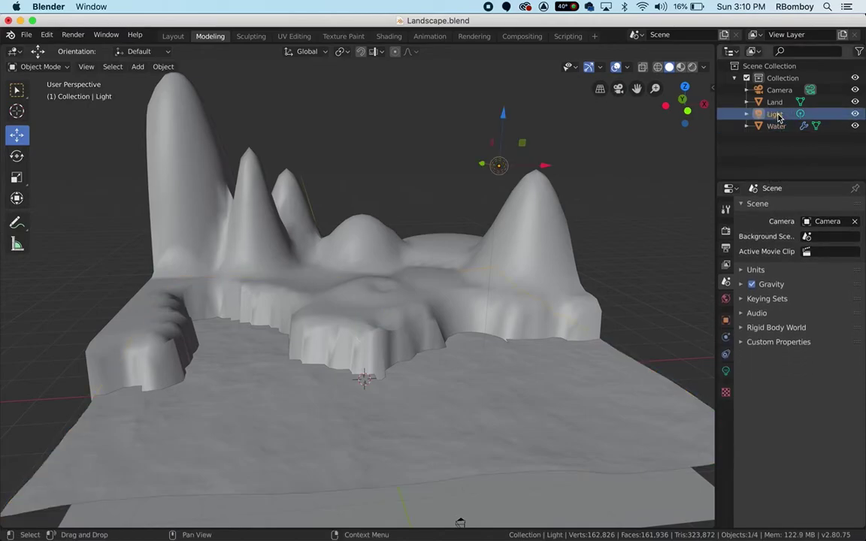
{"action": "left_click", "coordinate": [775, 102]}
{"action": "left_click", "coordinate": [780, 91]}
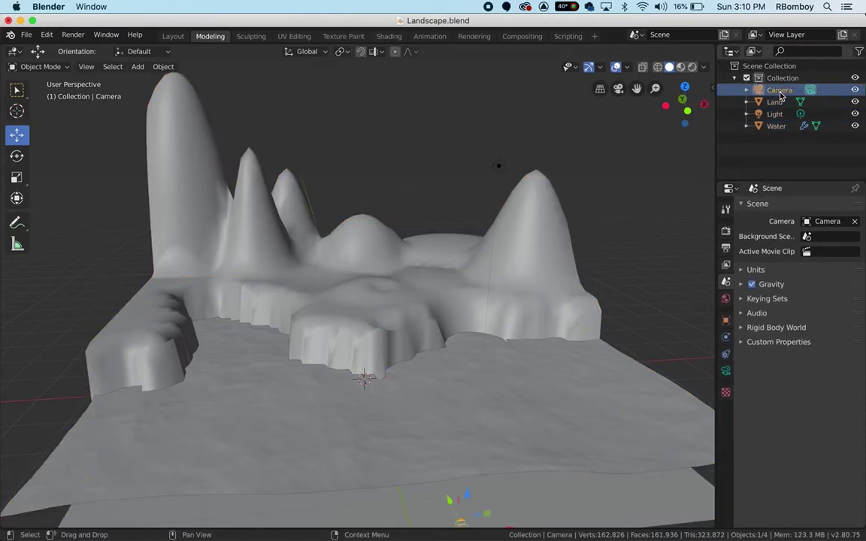
{"action": "left_click", "coordinate": [611, 147]}
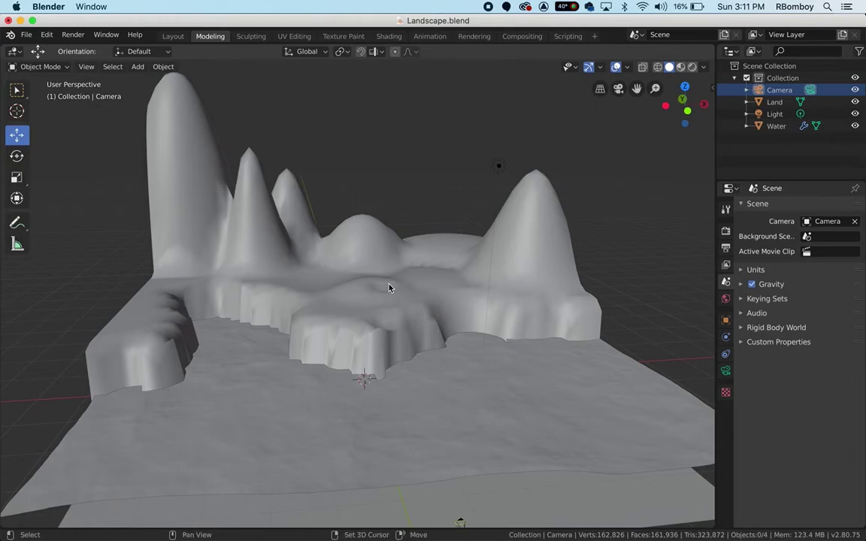
{"action": "key", "text": "shift+s"}
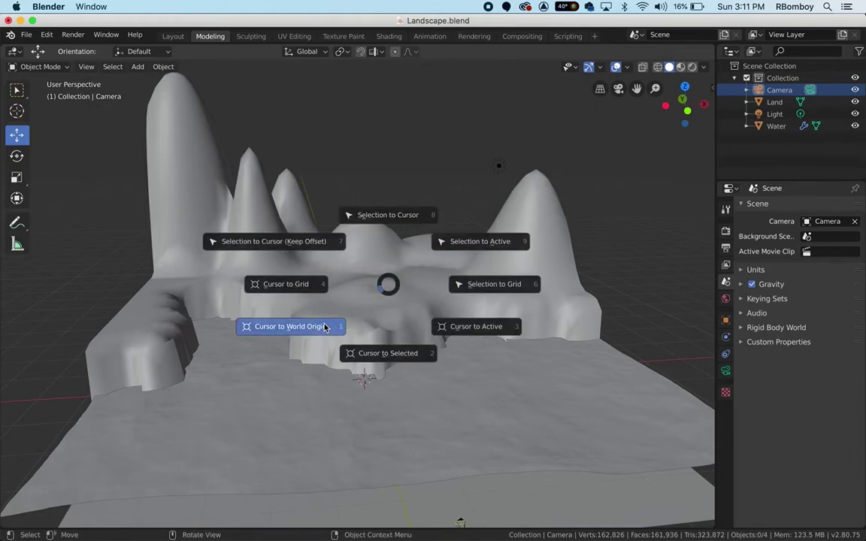
{"action": "left_click", "coordinate": [364, 328]}
{"action": "key", "text": "KP_7"}
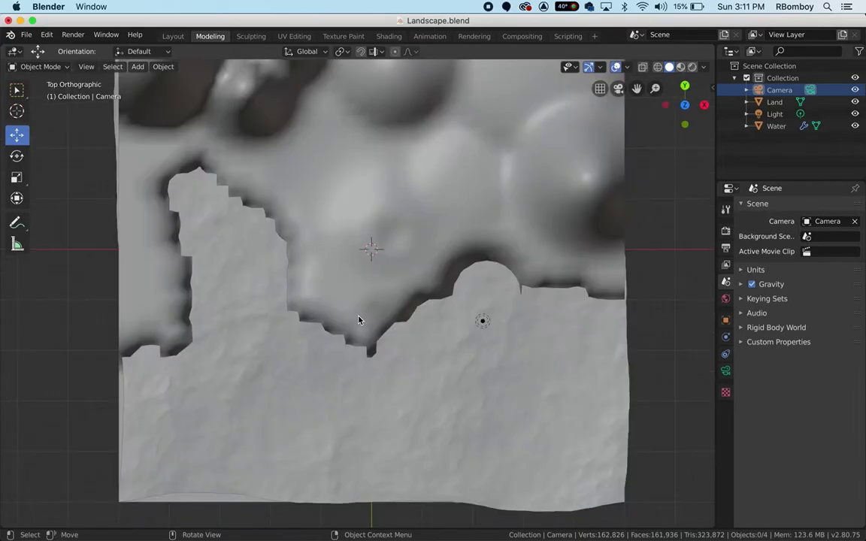
{"action": "left_click", "coordinate": [26, 35]}
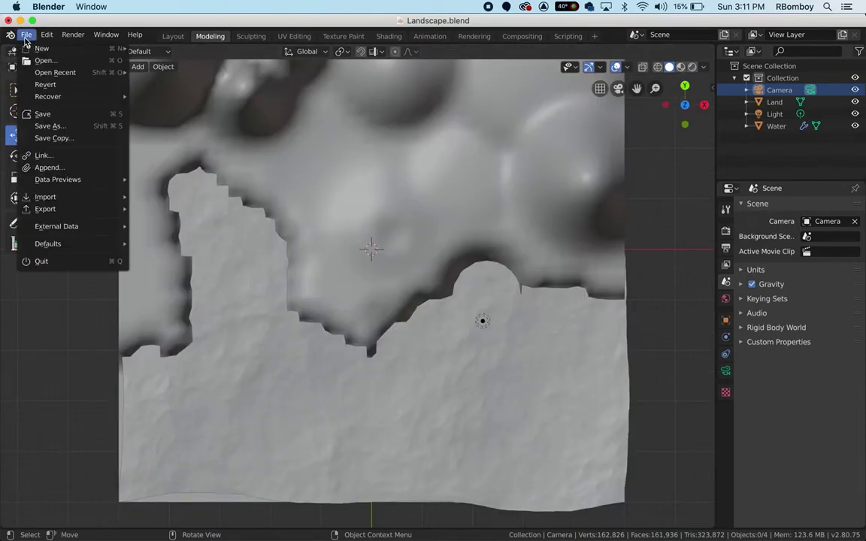
- Append the Lighthouse object from Desktop/Lighthouse scene Tutorials EVEE/Lighthouse UV.blend
{"action": "left_click", "coordinate": [48, 171]}
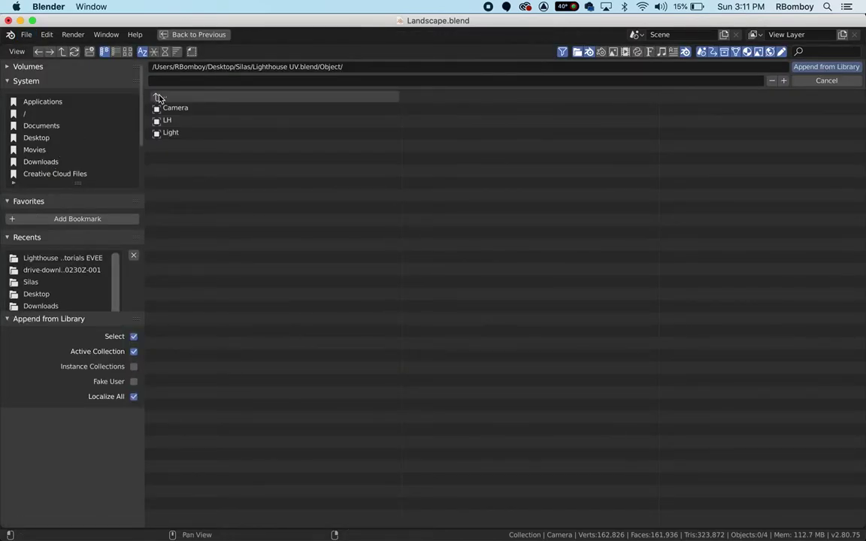
{"action": "left_click", "coordinate": [160, 98]}
{"action": "left_click", "coordinate": [159, 99]}
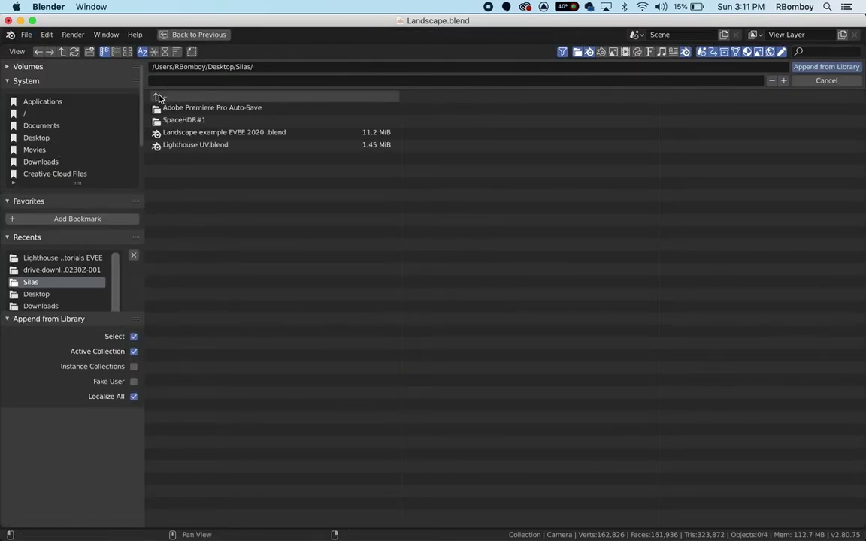
{"action": "left_click", "coordinate": [160, 99]}
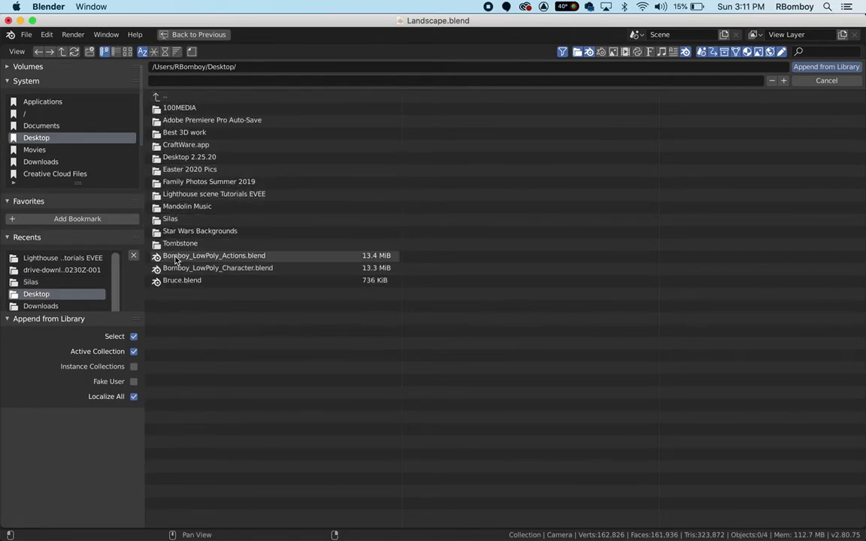
{"action": "left_click", "coordinate": [203, 196]}
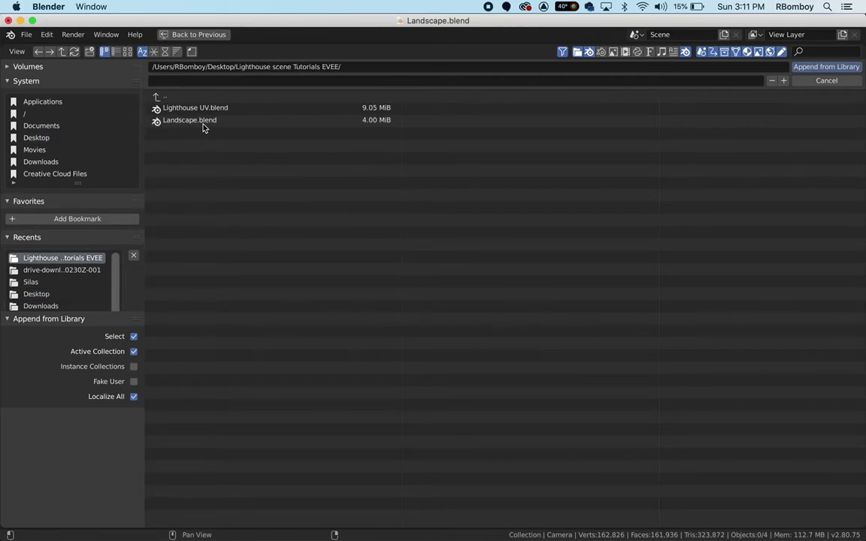
{"action": "double_click", "coordinate": [214, 109]}
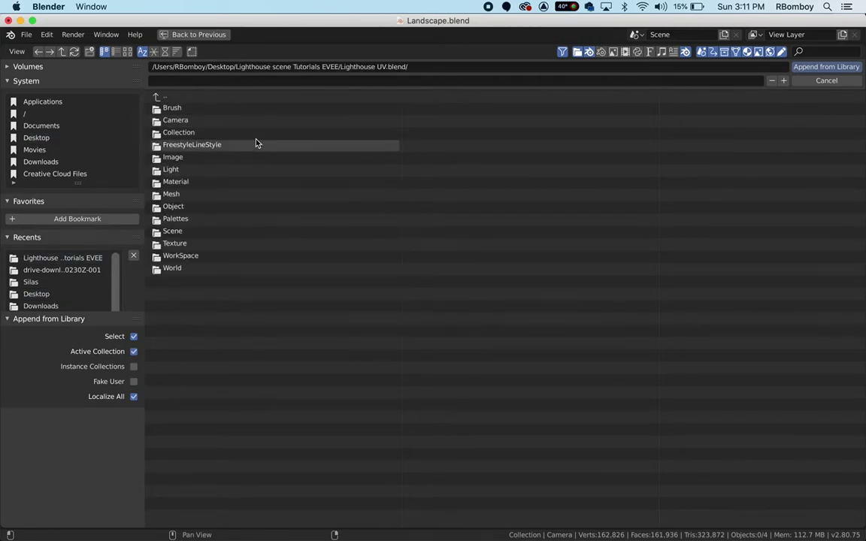
{"action": "double_click", "coordinate": [170, 208]}
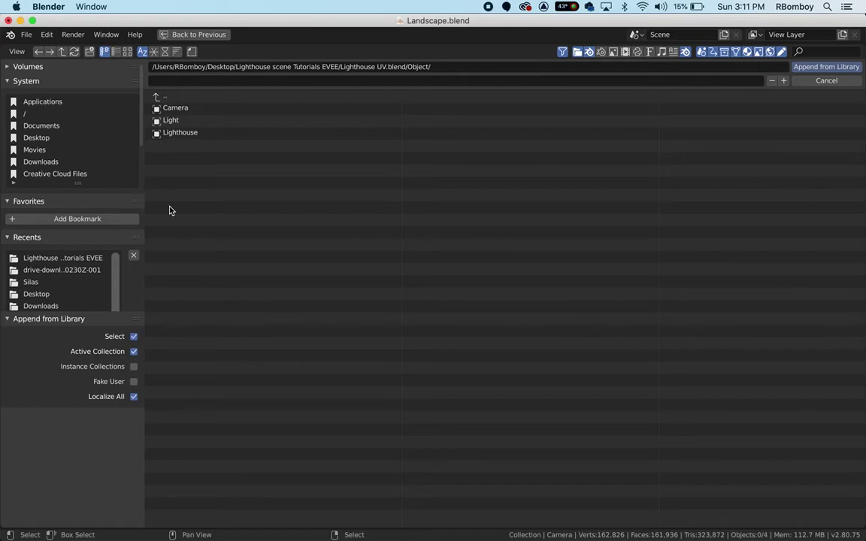
{"action": "left_click", "coordinate": [178, 134]}
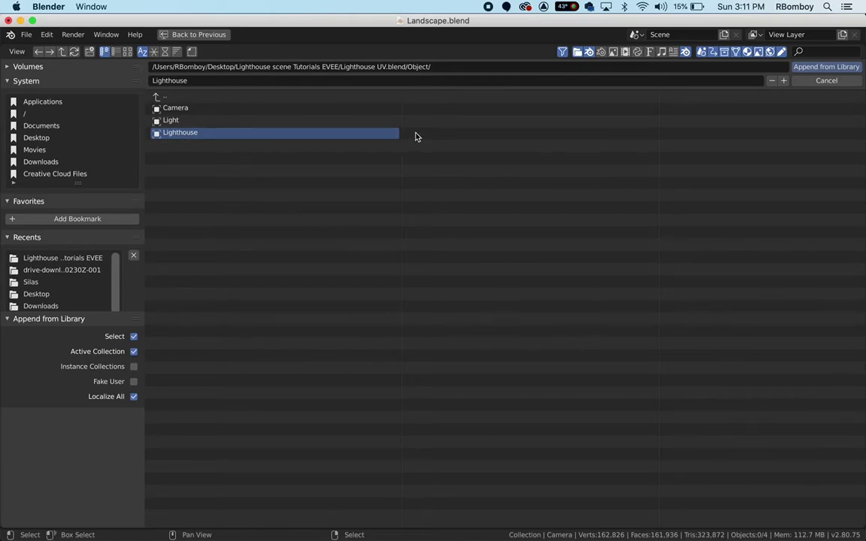
{"action": "left_click", "coordinate": [825, 68]}
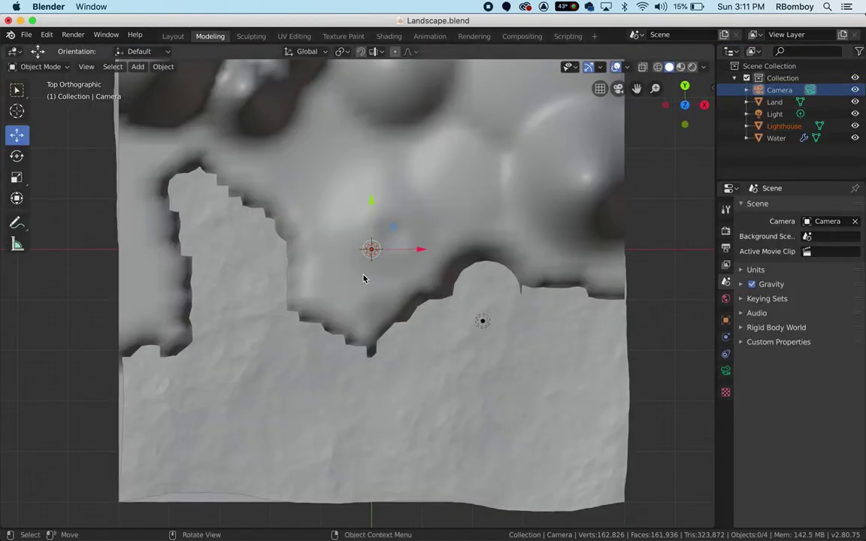
- In front view, raise the lighthouse about 18.55 m along Z onto the rock top
{"action": "scroll", "coordinate": [363, 278], "scroll_direction": "down", "scroll_amount": 10}
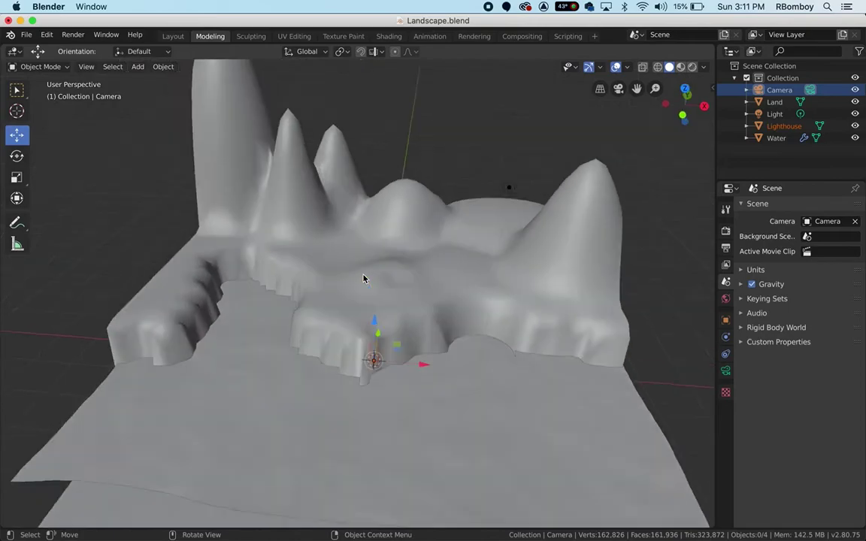
{"action": "scroll", "coordinate": [363, 278], "scroll_direction": "down", "scroll_amount": 8}
{"action": "scroll", "coordinate": [363, 278], "scroll_direction": "up", "scroll_amount": 3}
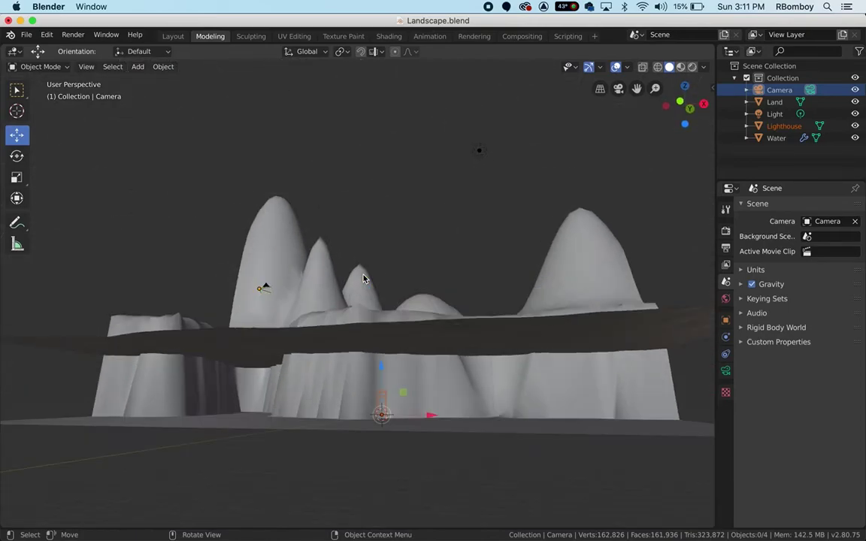
{"action": "scroll", "coordinate": [363, 278], "scroll_direction": "down", "scroll_amount": 3}
{"action": "scroll", "coordinate": [363, 279], "scroll_direction": "down", "scroll_amount": 3}
{"action": "key", "text": "KP_1"}
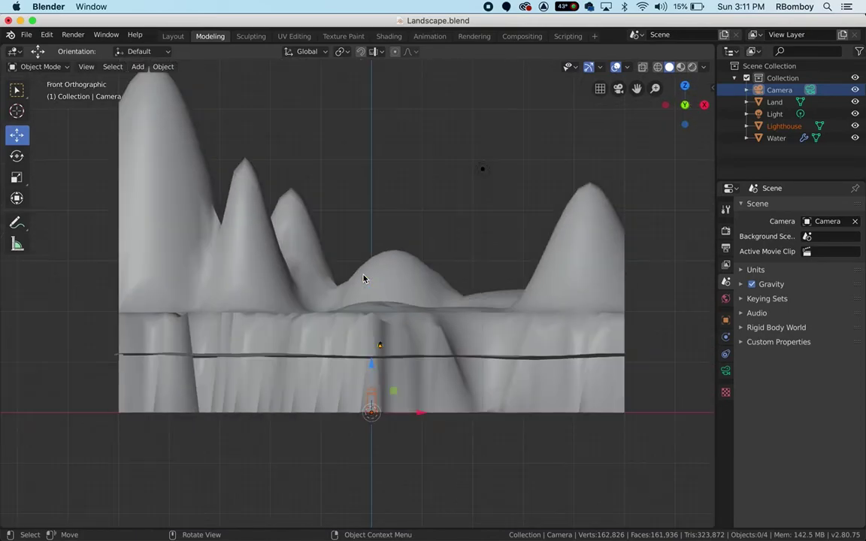
{"action": "left_click_drag", "start_coordinate": [372, 363], "coordinate": [378, 260]}
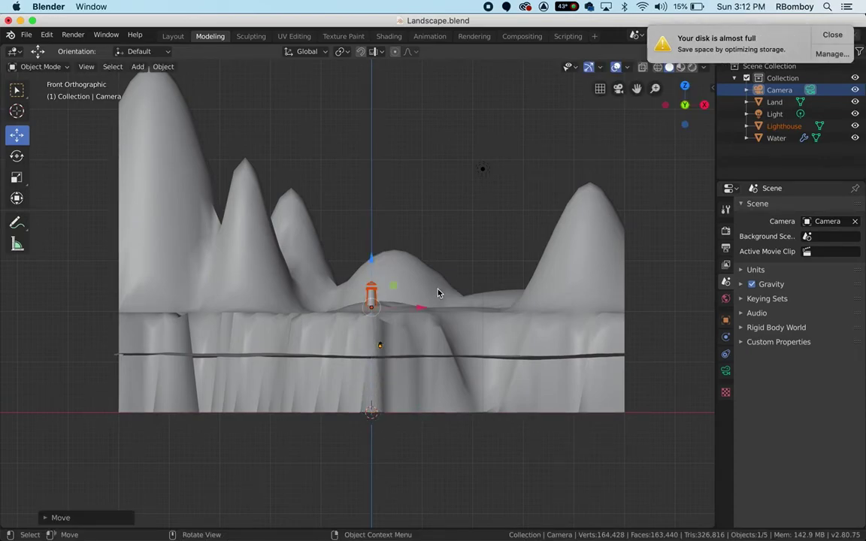
{"action": "scroll", "coordinate": [438, 293], "scroll_direction": "up", "scroll_amount": 5}
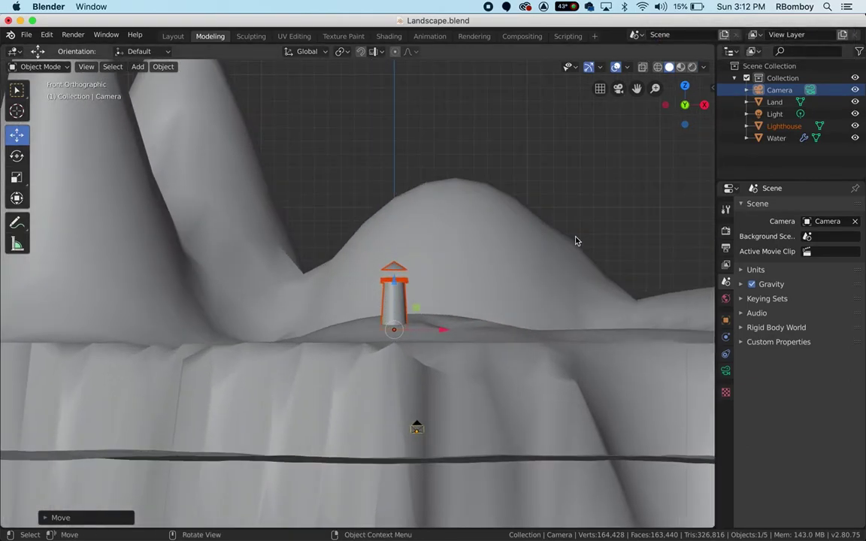
- Nudge the lighthouse slightly upward along Z
{"action": "key", "text": "g"}
{"action": "key", "text": "z"}
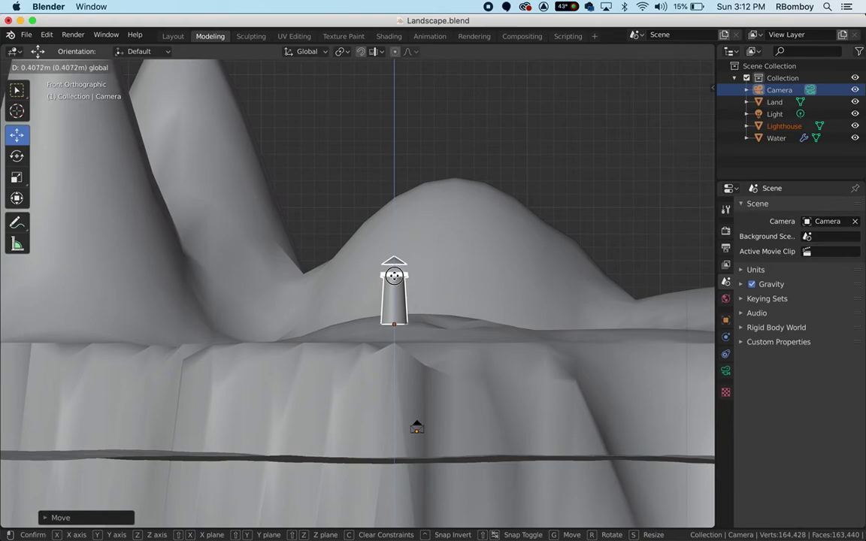
{"action": "left_click", "coordinate": [489, 318]}
- In top view, slide the lighthouse along Y and X roughly 9 m onto the point's tip
{"action": "key", "text": "KP_7"}
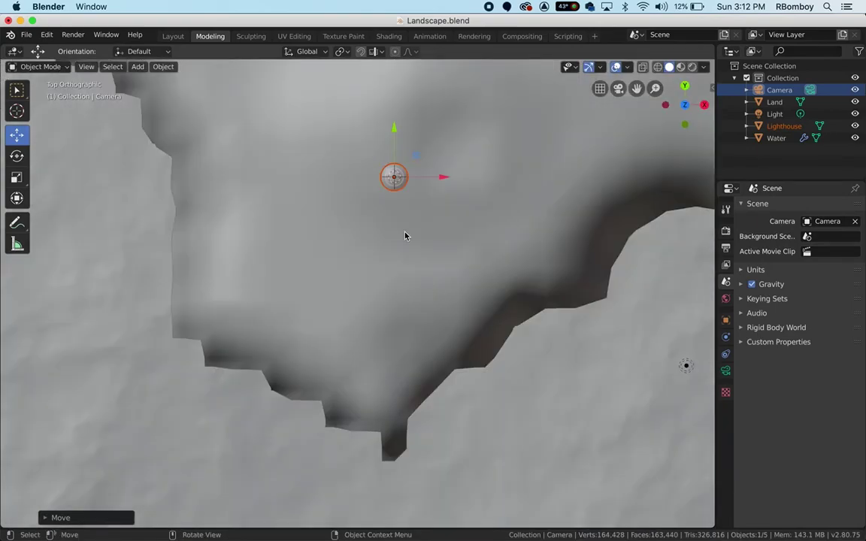
{"action": "key", "text": "g"}
{"action": "key", "text": "y"}
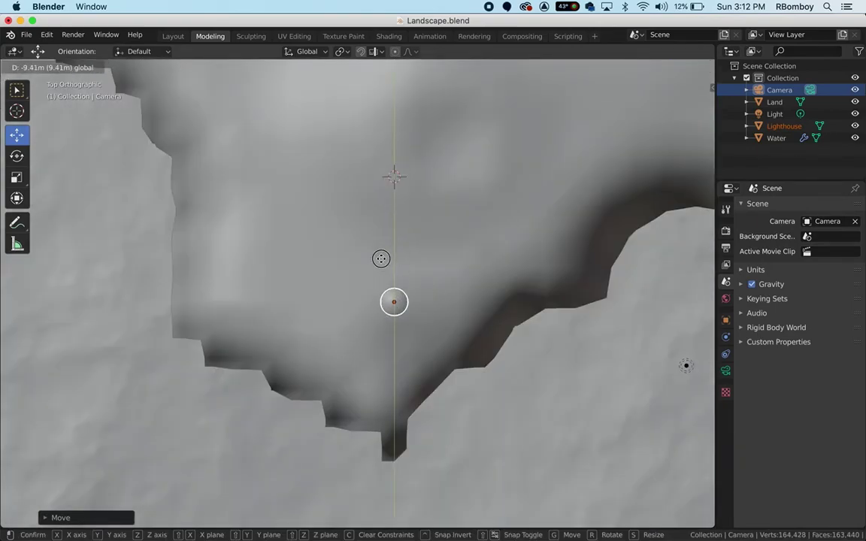
{"action": "left_click", "coordinate": [380, 270]}
{"action": "left_click_drag", "start_coordinate": [447, 317], "coordinate": [429, 311]}
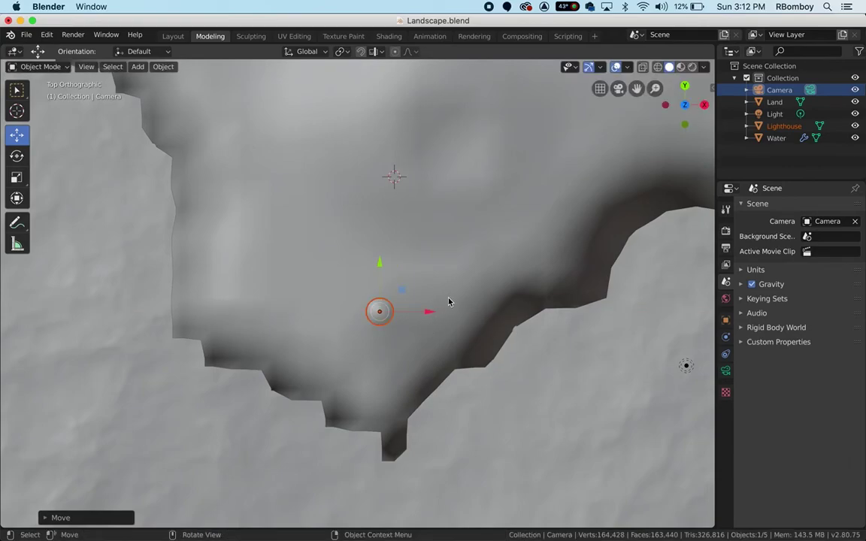
- Frame the lighthouse and lower it about 1.2 m, then 0.34 m more, into the rock
{"action": "scroll", "coordinate": [449, 301], "scroll_direction": "up", "scroll_amount": 10}
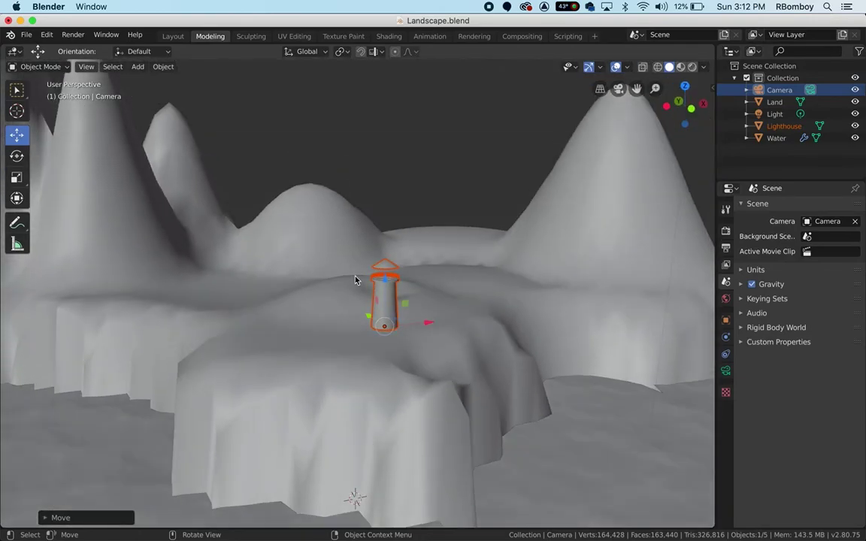
{"action": "key", "text": "KP_Decimal"}
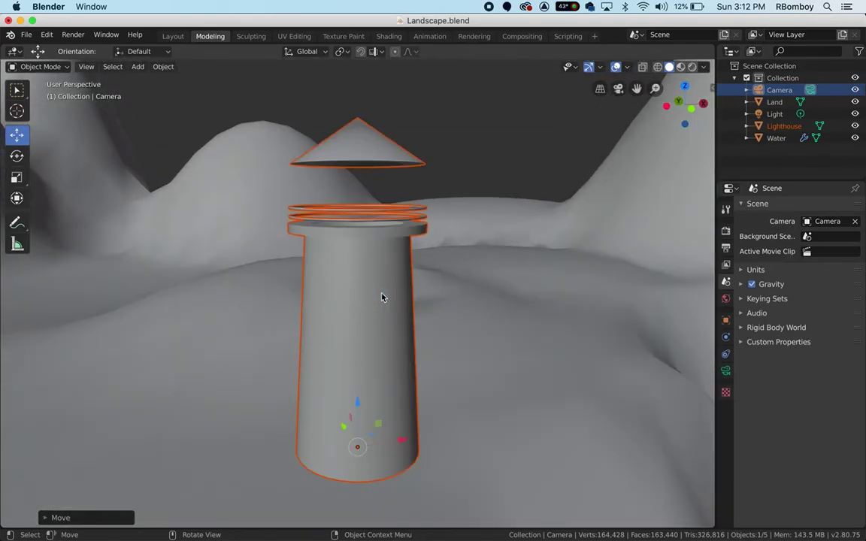
{"action": "left_click_drag", "start_coordinate": [359, 399], "coordinate": [345, 465]}
{"action": "scroll", "coordinate": [345, 465], "scroll_direction": "down", "scroll_amount": 10, "text": "shift"}
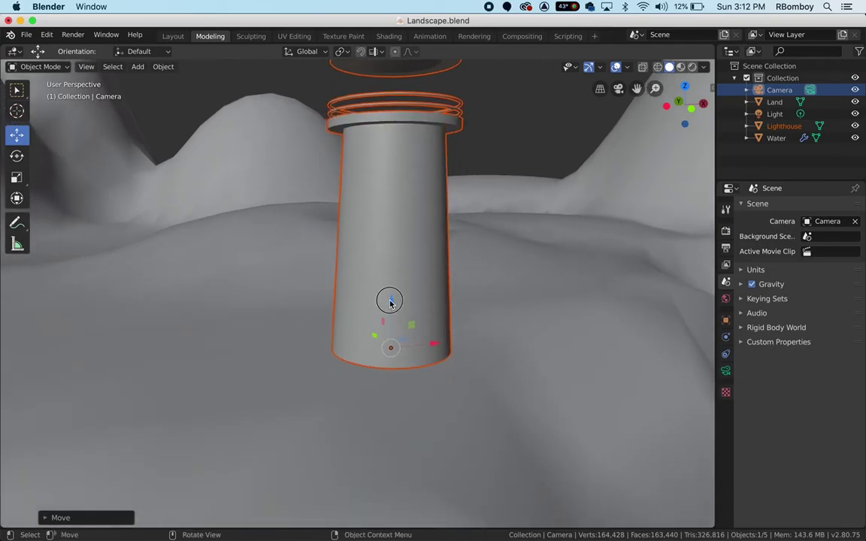
{"action": "mouse_move", "coordinate": [390, 301]}
{"action": "left_mouse_down"}
{"action": "mouse_move", "coordinate": [391, 335]}
{"action": "mouse_move", "coordinate": [394, 316]}
{"action": "left_mouse_up"}
{"action": "scroll", "coordinate": [495, 323], "scroll_direction": "down", "scroll_amount": 10}
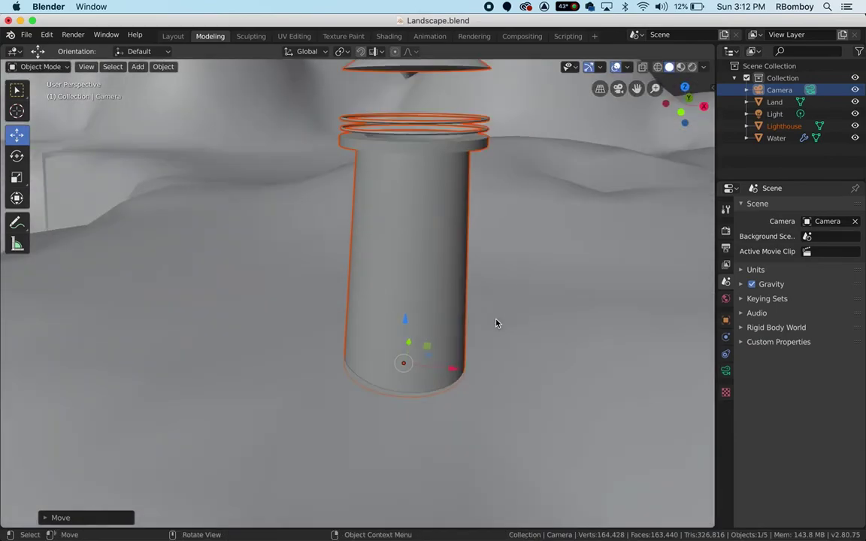
{"action": "scroll", "coordinate": [495, 323], "scroll_direction": "right", "scroll_amount": 5}
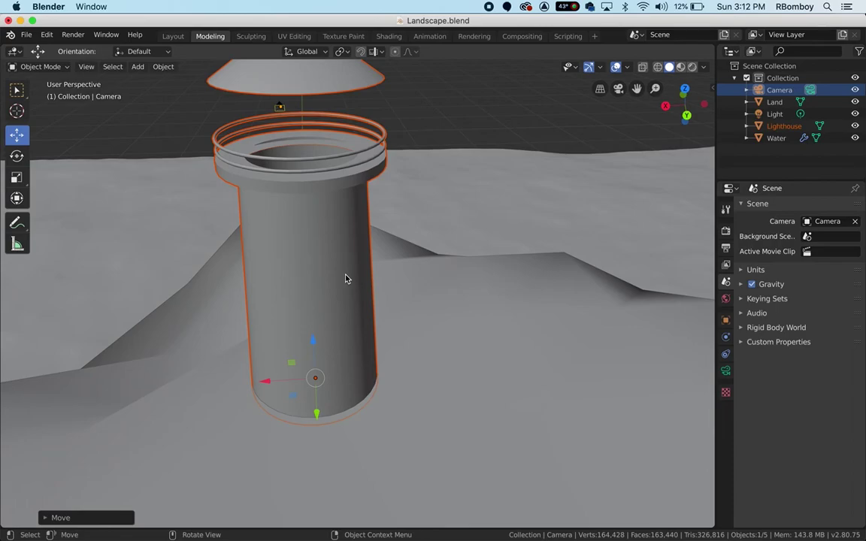
- Switch to camera view with Rendered shading showing the textured lighthouse, then save Landscape.blend
{"action": "key", "text": "KP_0"}
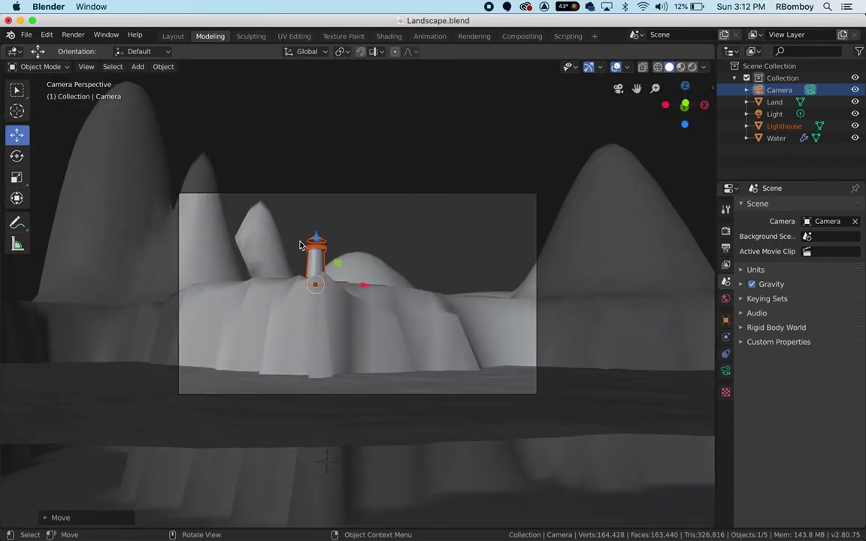
{"action": "left_click", "coordinate": [692, 67]}
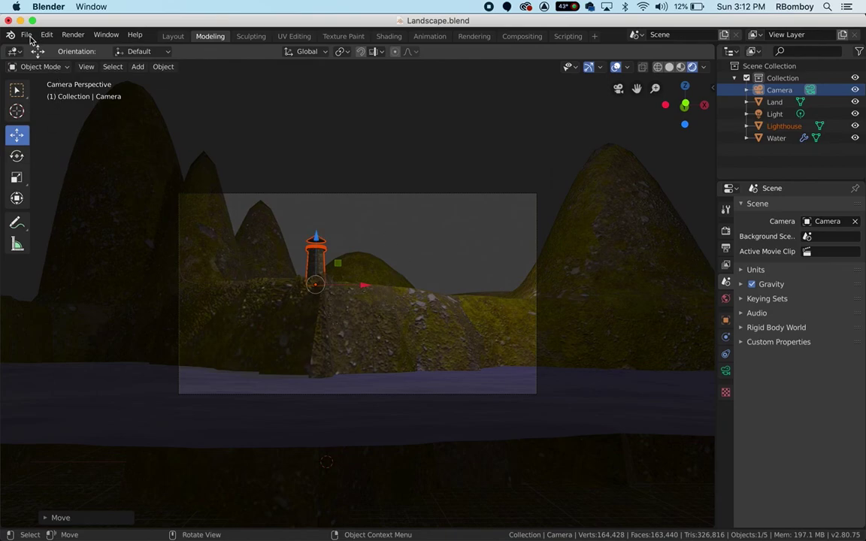
{"action": "left_click", "coordinate": [30, 37]}
{"action": "left_click", "coordinate": [42, 116]}
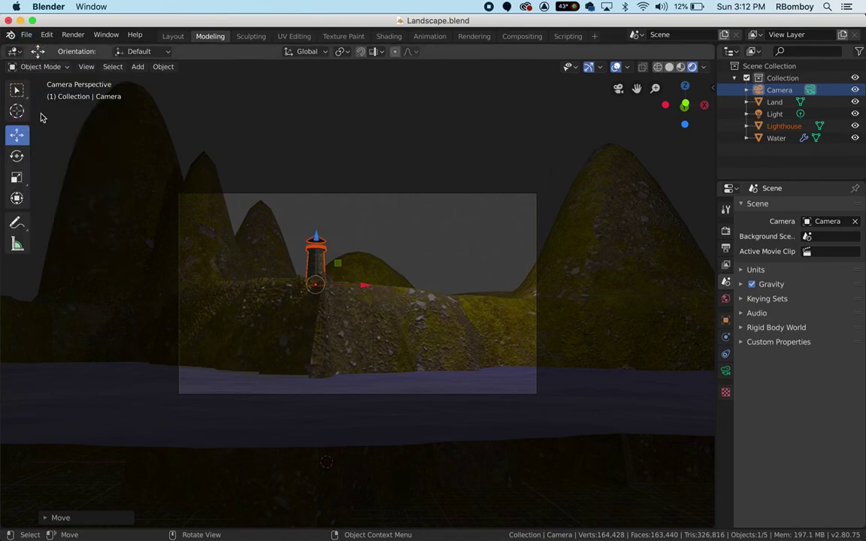